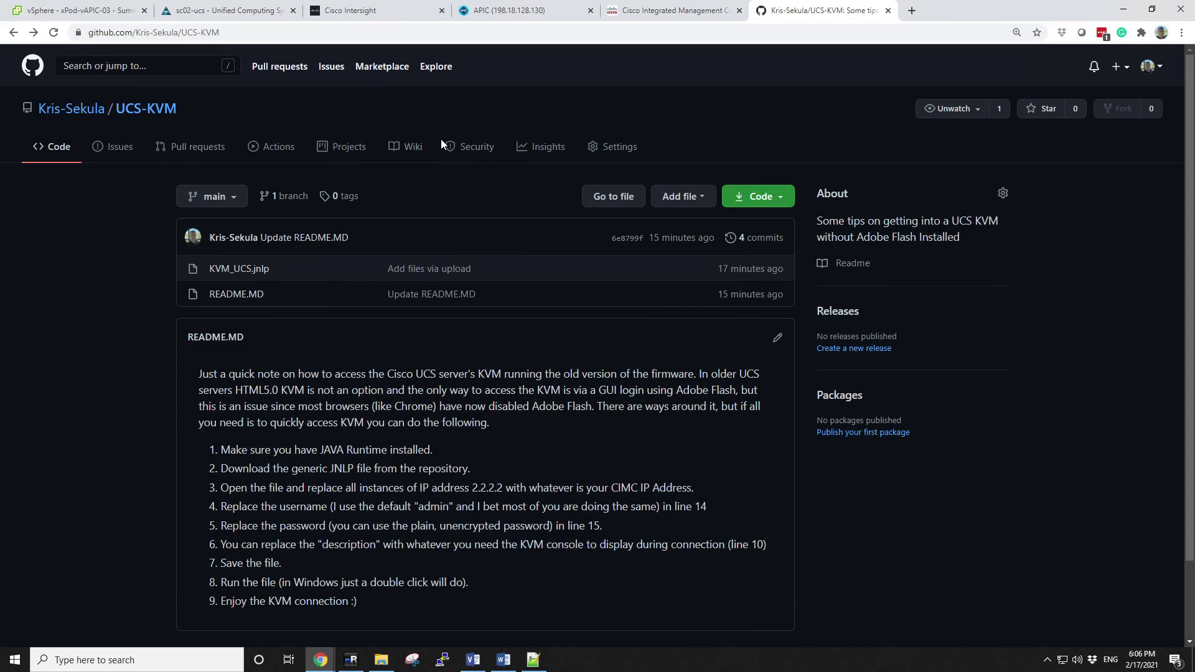
Show the CIMC page at 198.18.65.4, which asks for Flash Player instead of a login form
left_click(674, 12)
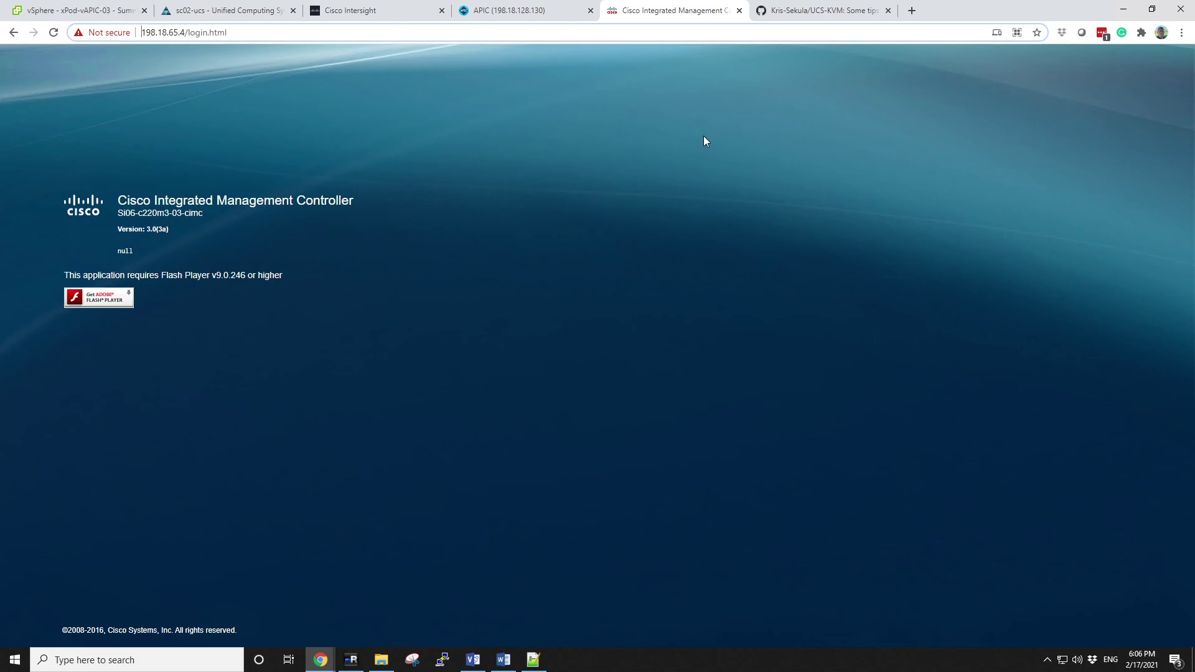
Open KVM_UCS.jnlp in the UCS-KVM GitHub repository and select its XML source
left_click(800, 10)
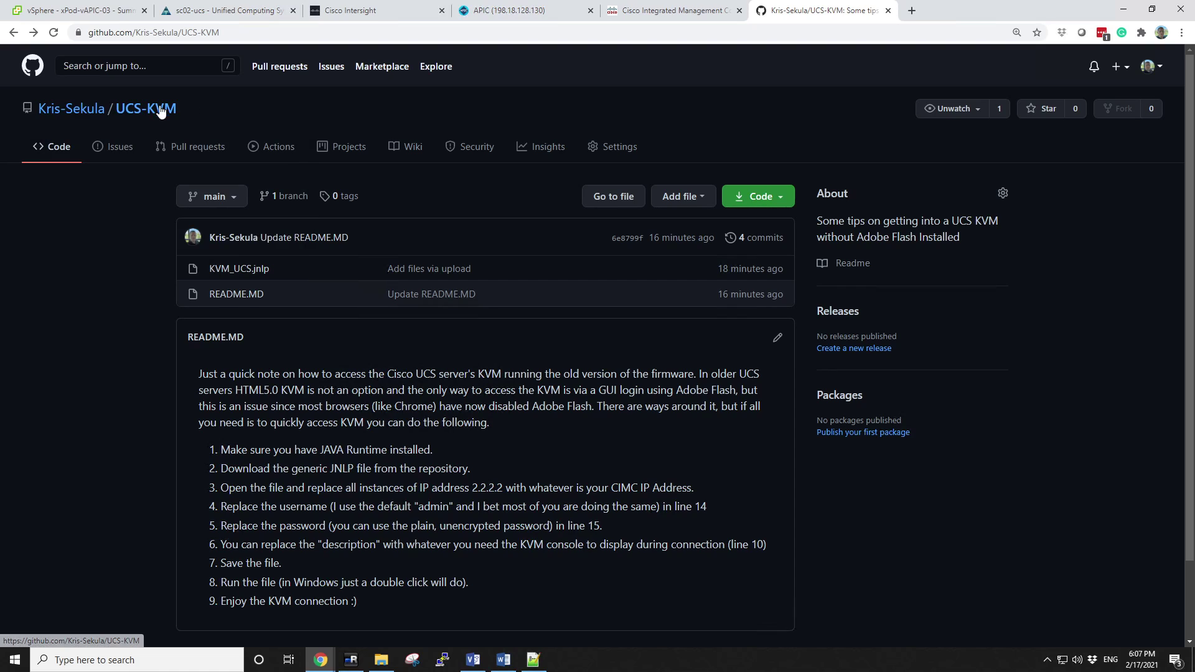
left_click(240, 270)
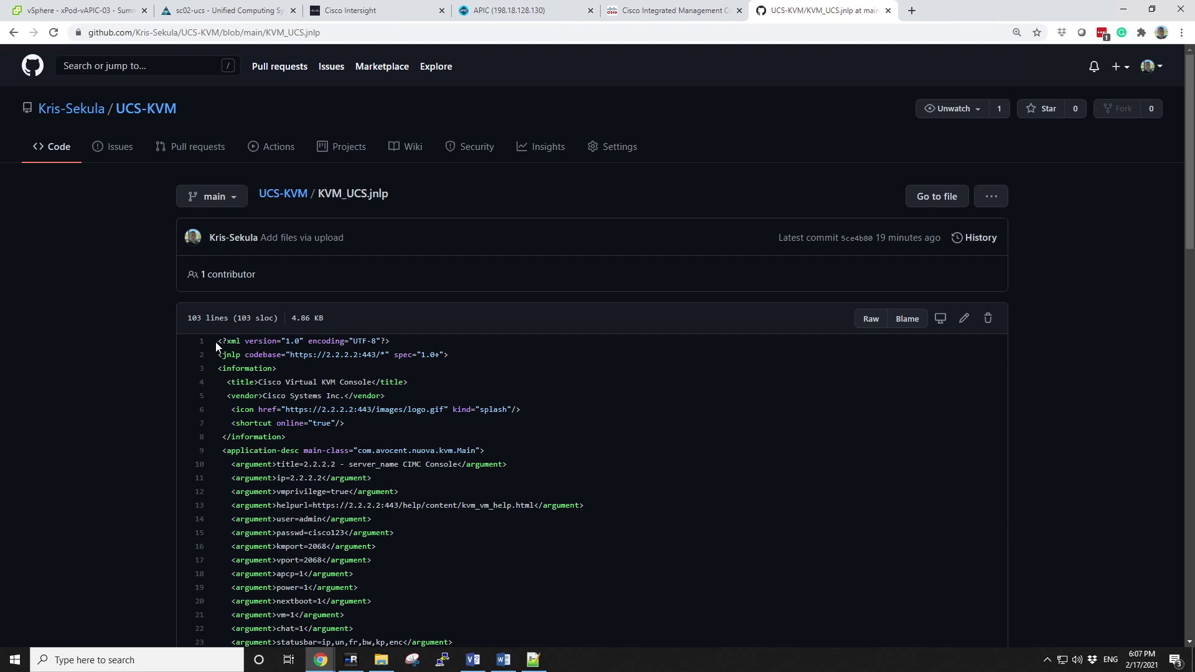
left_click_drag(217, 340, 287, 534)
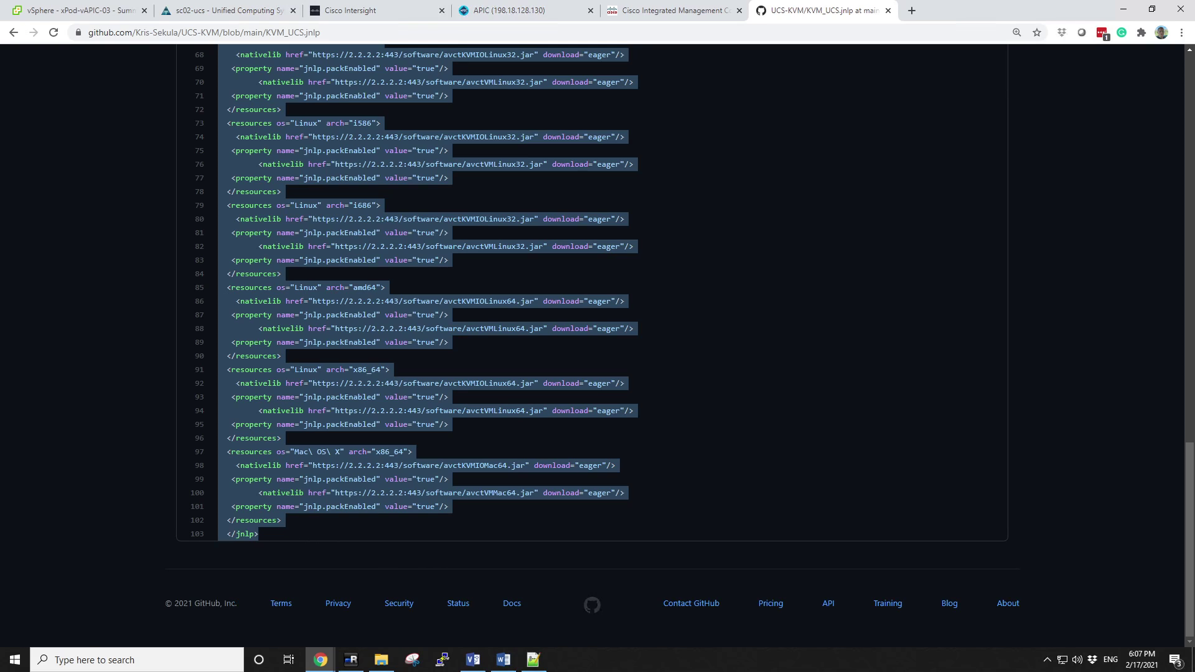
Paste the copied JNLP source into the empty Notepad++ tab
mouse_move(353, 664)
left_click(532, 659)
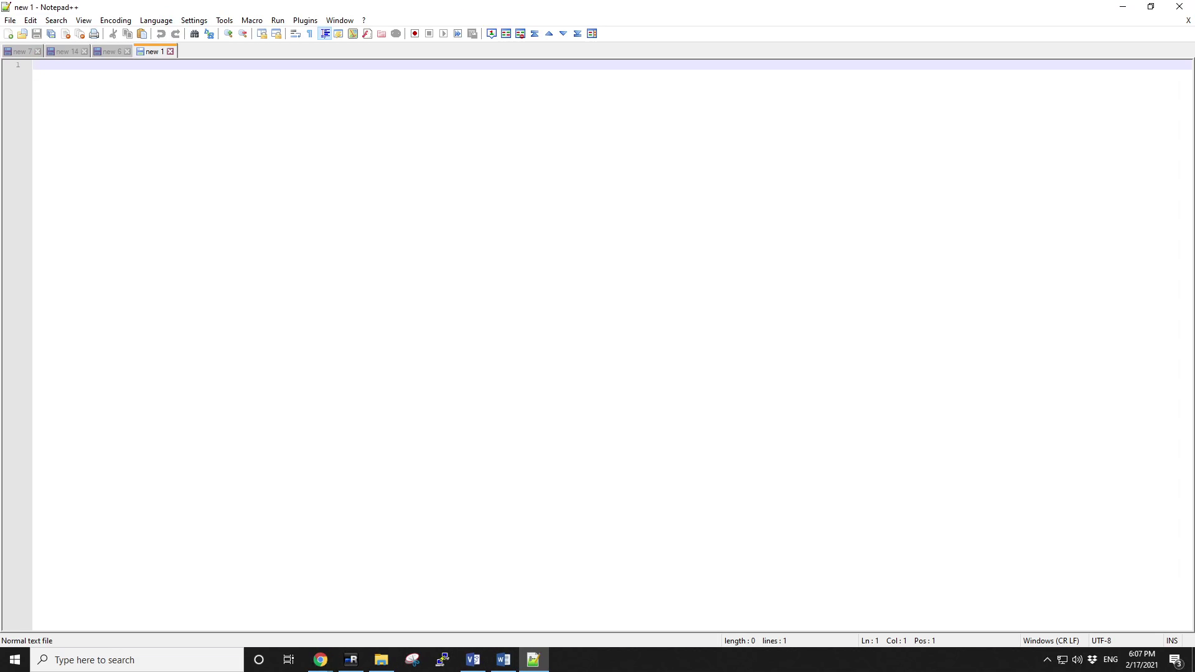
key("ctrl+v")
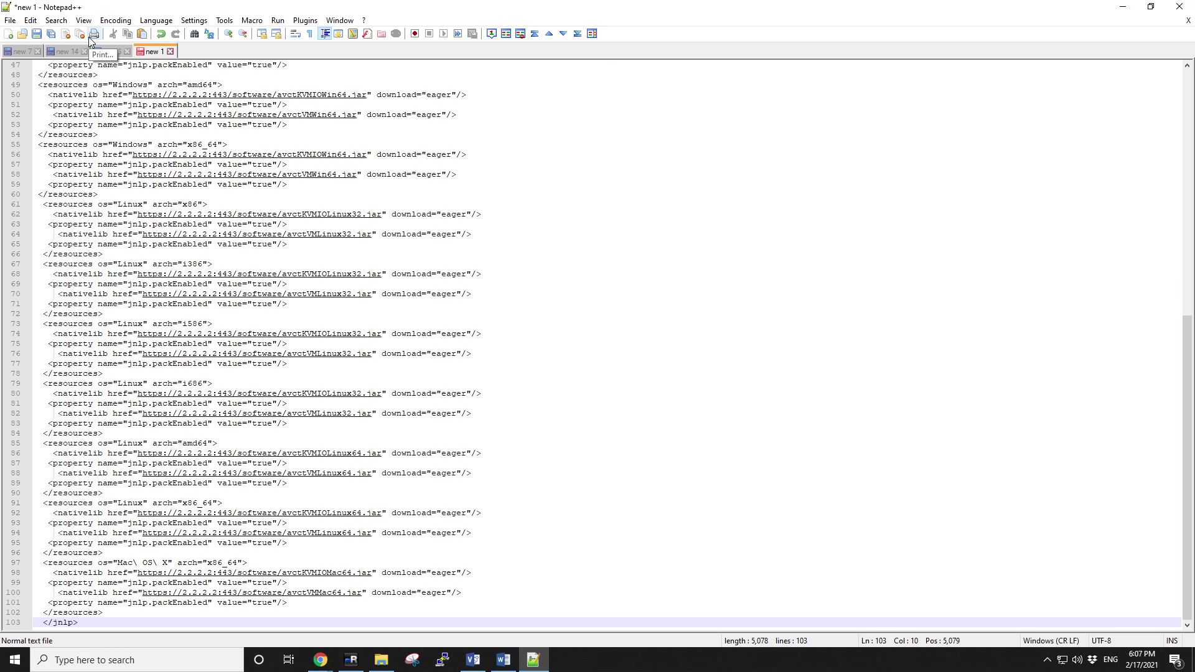
Enter my_old_server.jnlp as the Save As file name
left_click(10, 20)
left_click(38, 131)
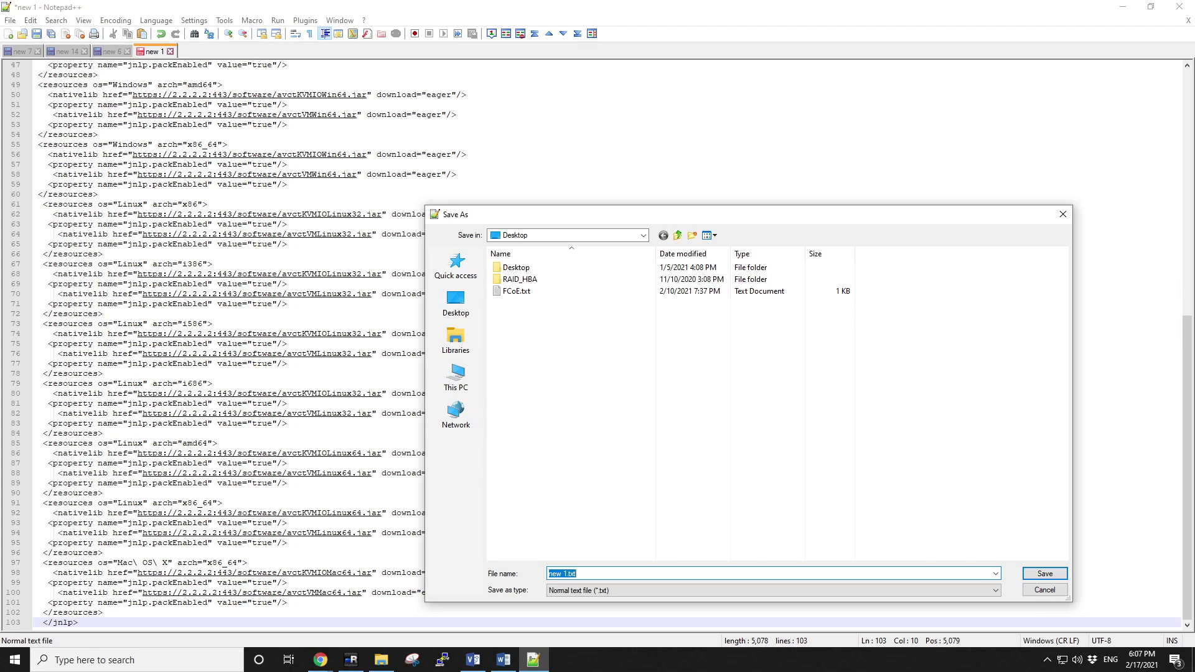
type("my_old+")
key("BackSpace")
type("_server.jnlp")
Save the file as my_old_server.jnlp and set its language to XML
left_click(1045, 573)
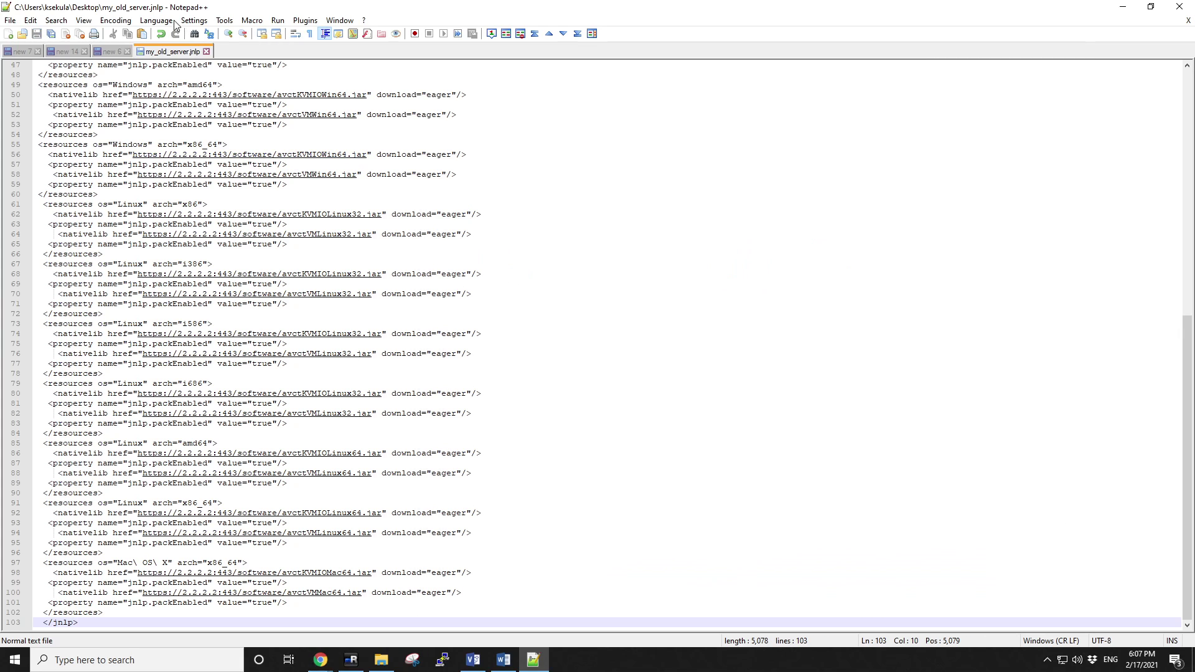
left_click(155, 20)
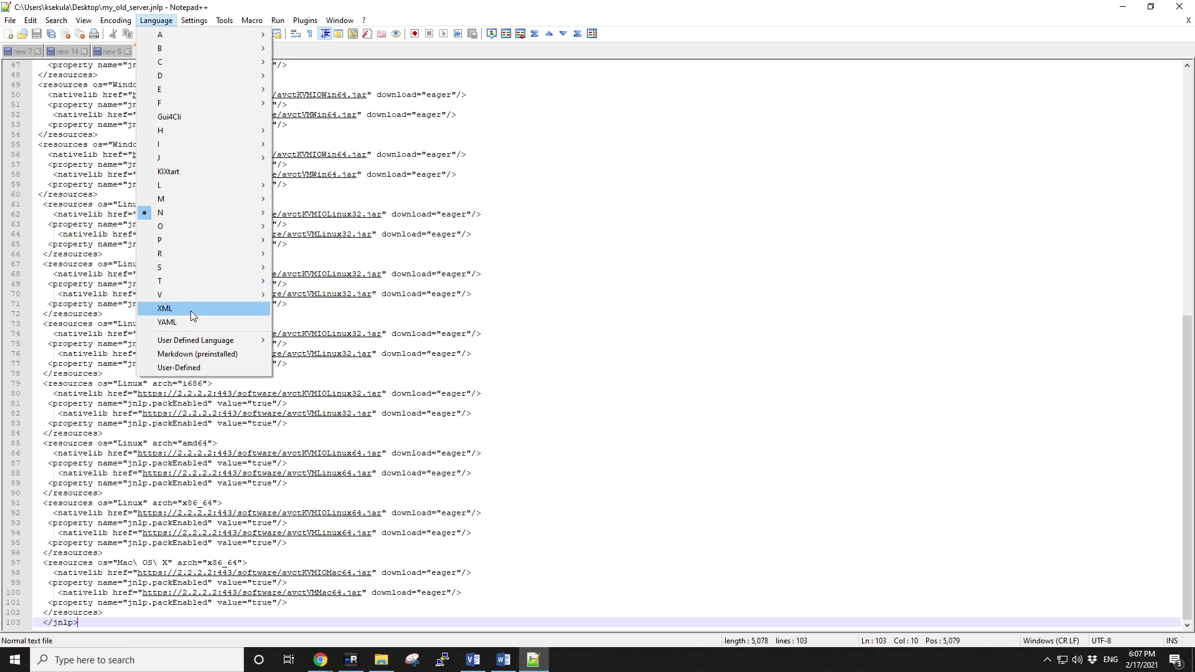
left_click(191, 310)
Replace all 26 occurrences of 2.2.2.2 with 198.18.65.4
scroll(597, 345, "up", 15)
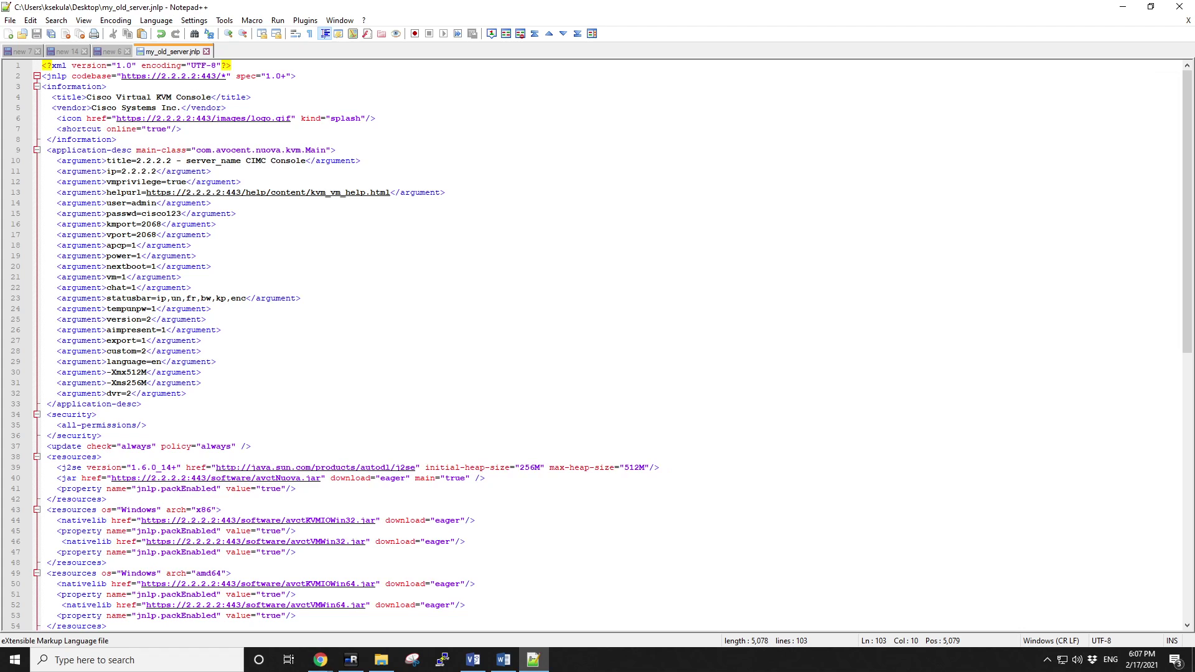
left_click_drag(136, 161, 171, 161)
key("ctrl+f")
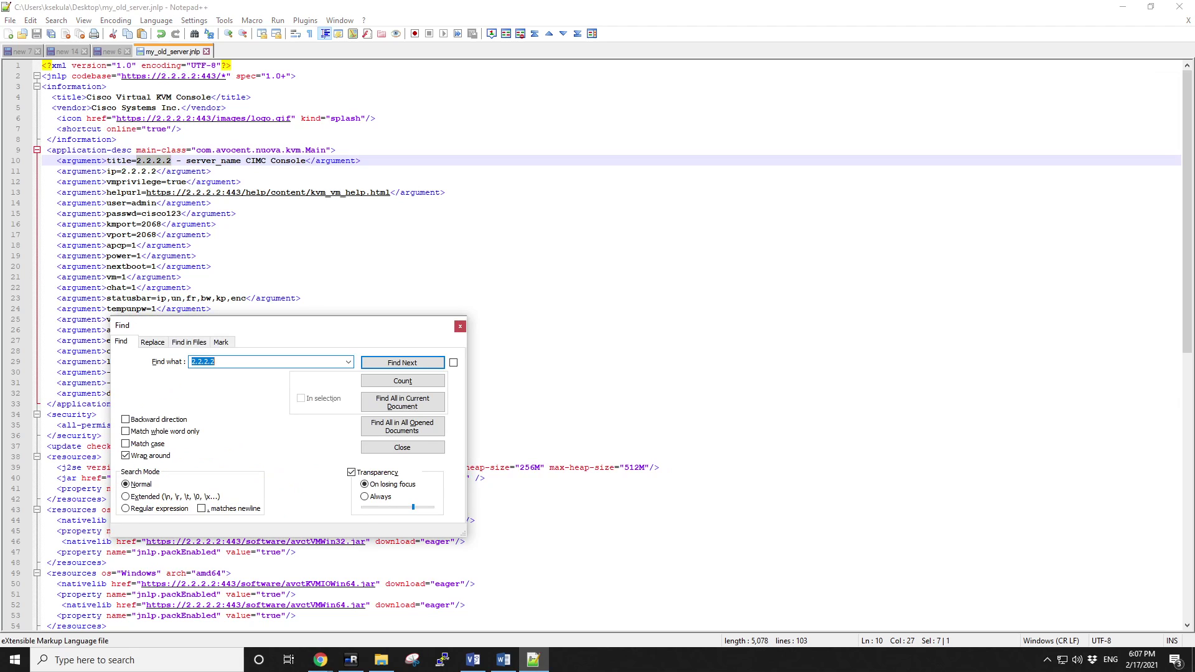
left_click(156, 341)
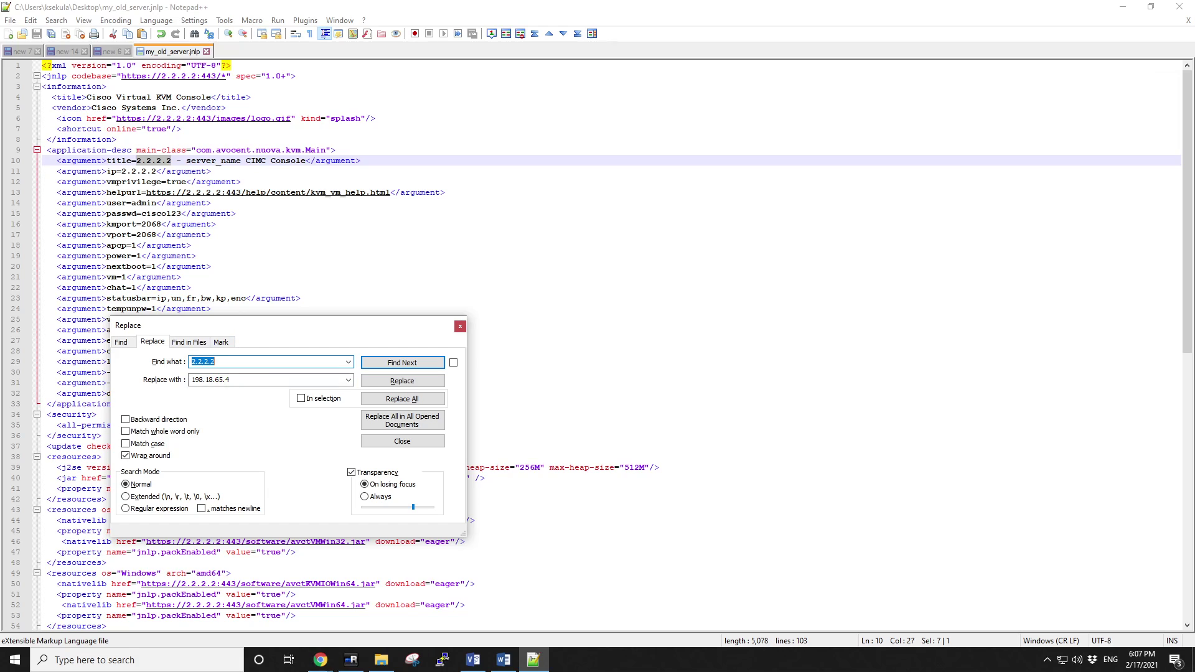
key("Tab")
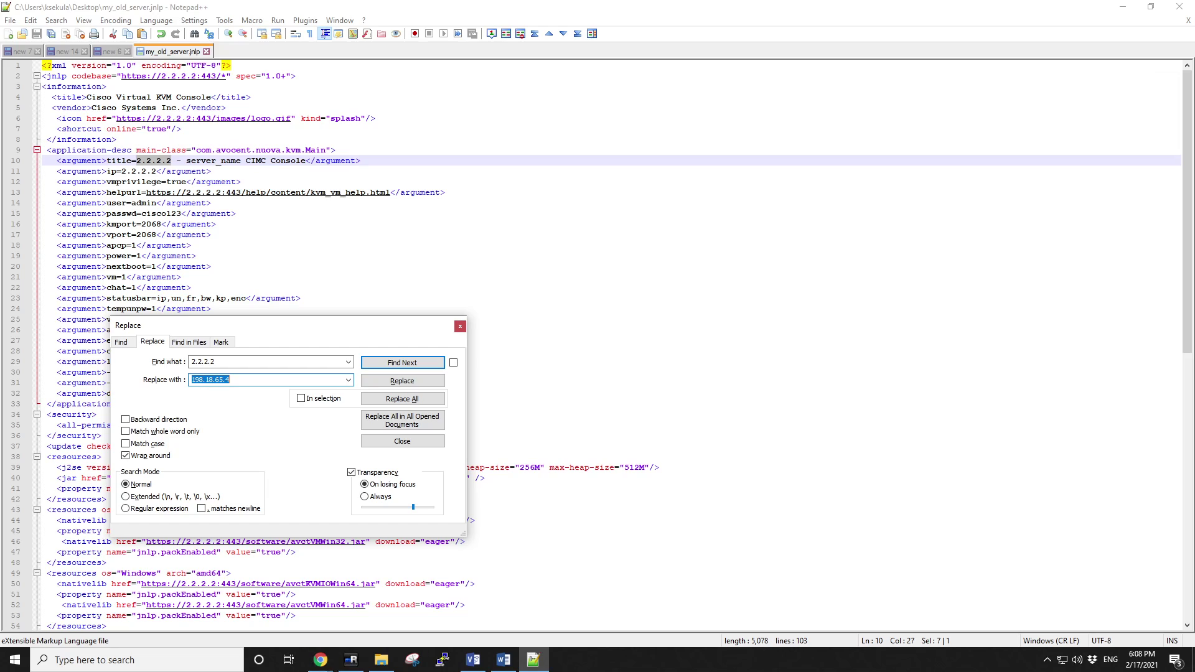
left_click(386, 399)
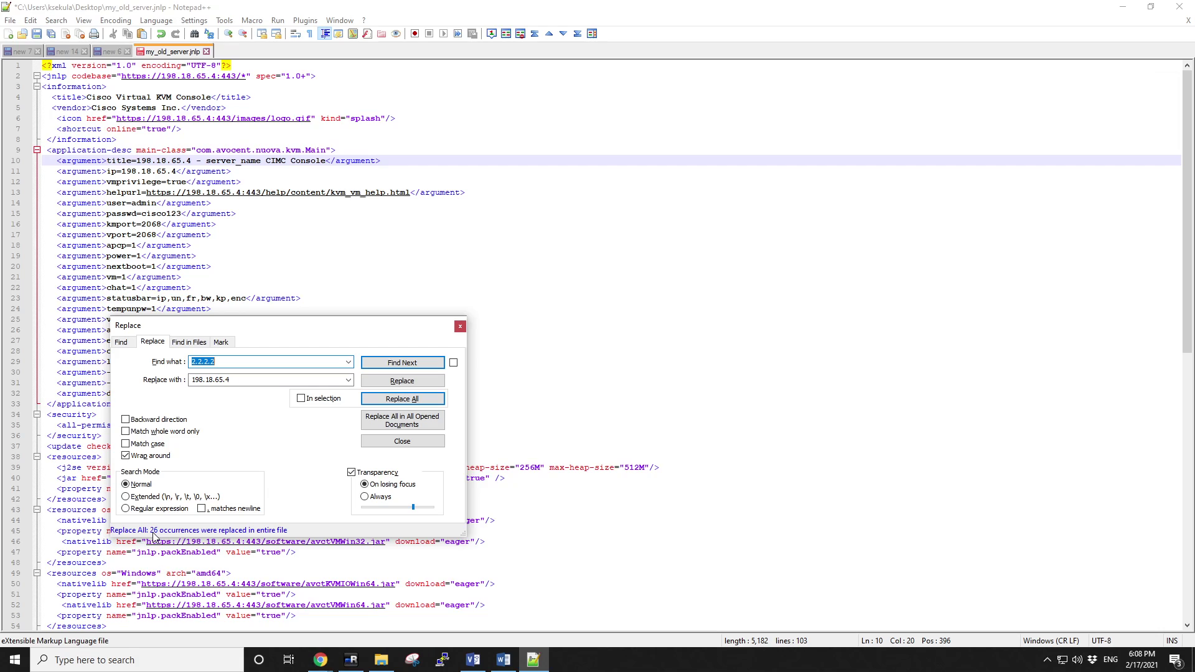
left_click(460, 326)
Replace the server_name placeholder on line 10 with 'My realy old server'
left_click_drag(206, 160, 256, 162)
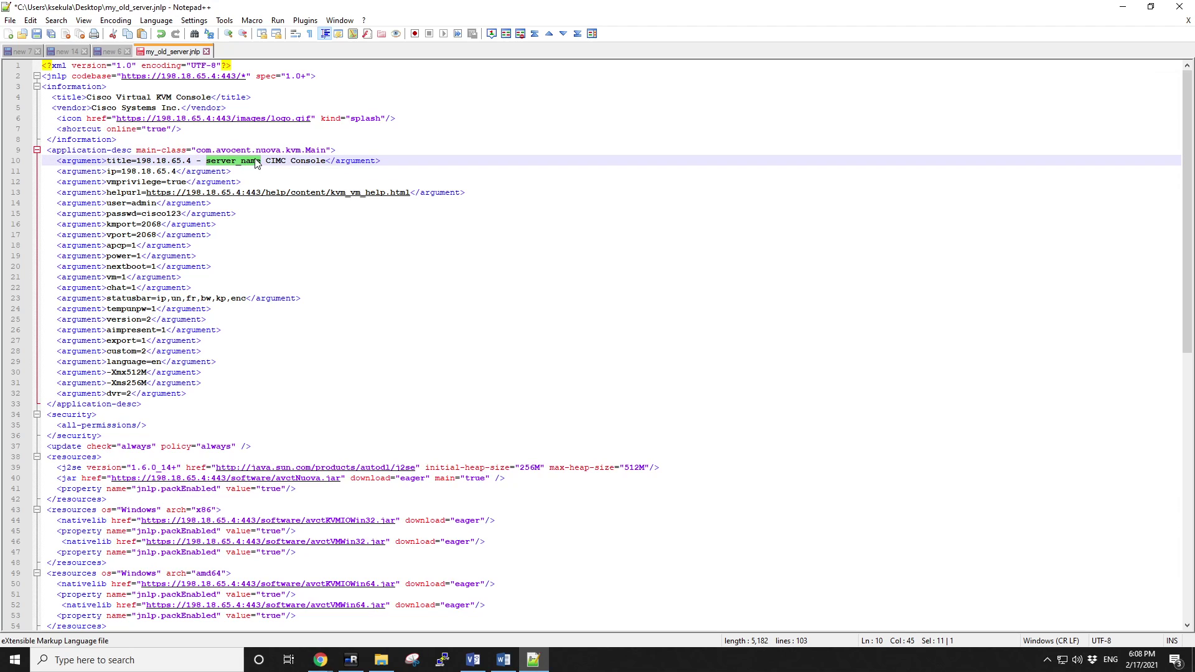
type("My rellly")
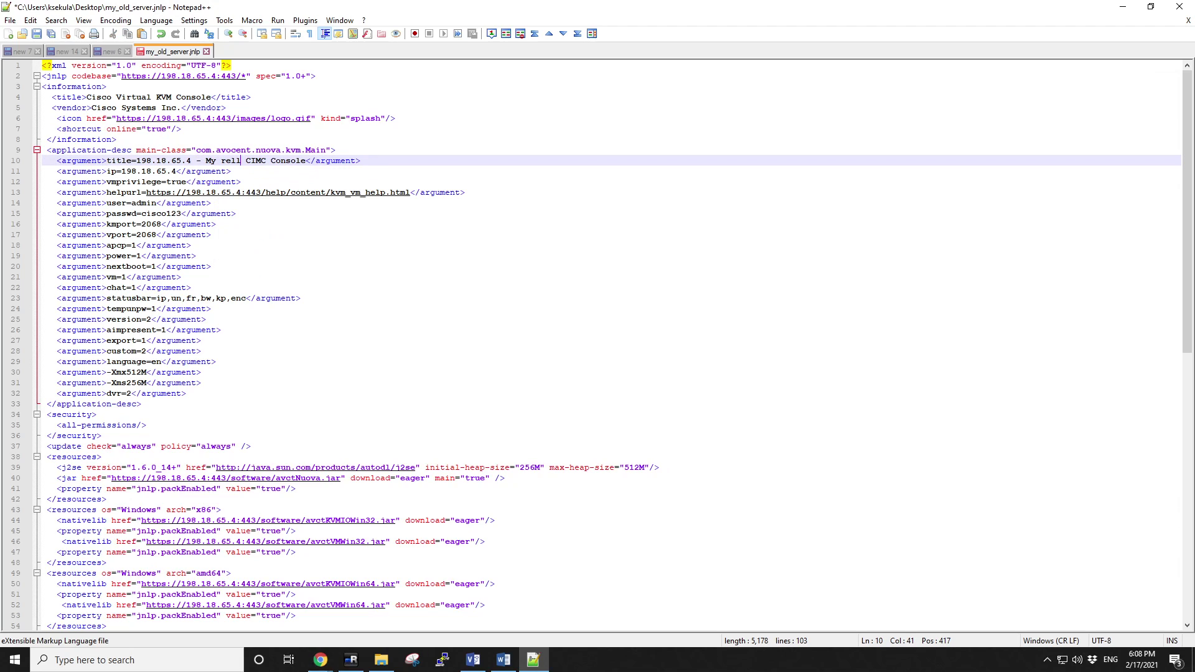
key("BackSpace")
key("BackSpace")
key("BackSpace")
key("BackSpace")
key("BackSpace")
type("aly old serv")
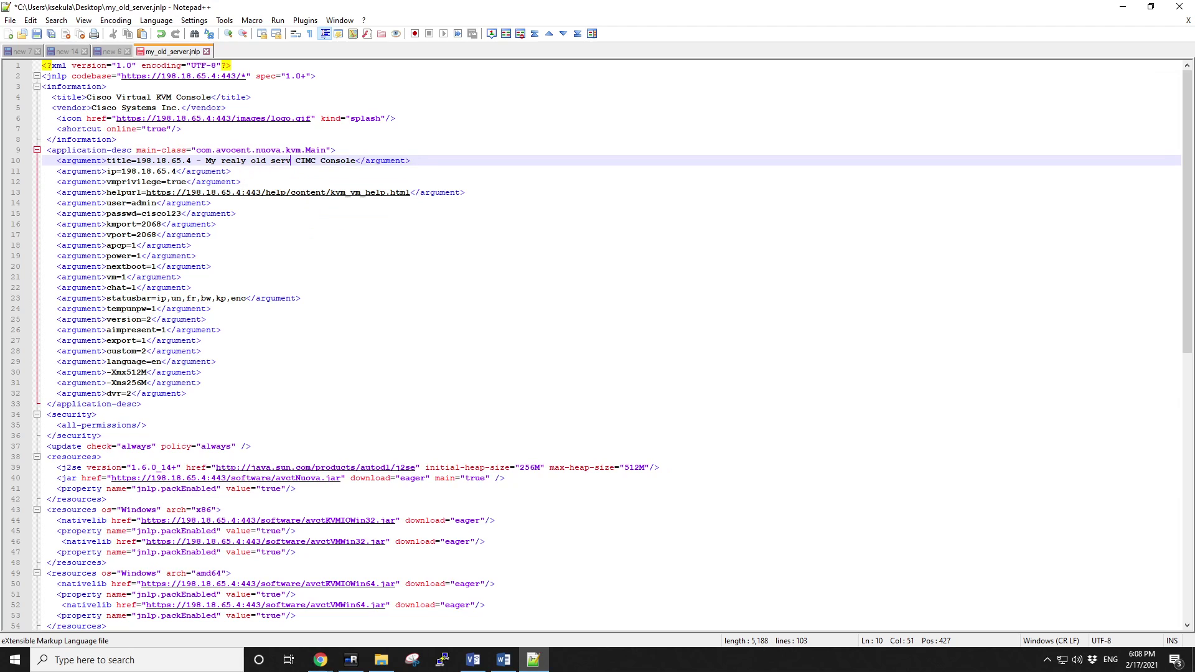
type("er")
Check the username and password values on lines 14–15, then save the file
double_click(161, 214)
double_click(144, 203)
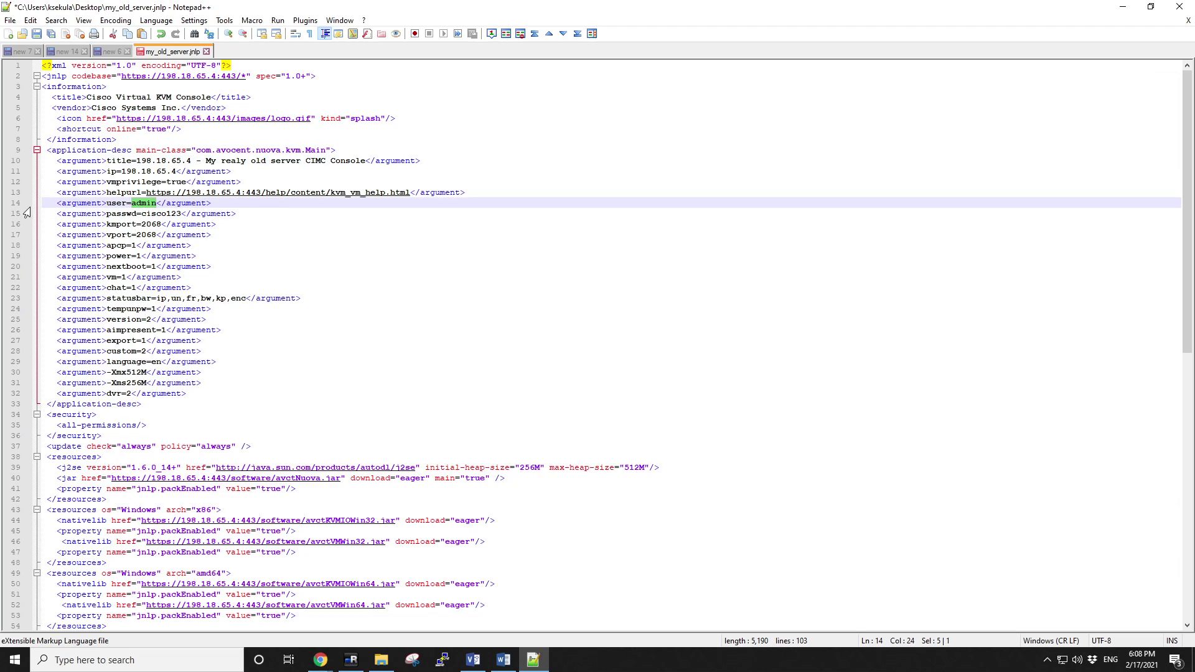
double_click(161, 214)
double_click(143, 203)
double_click(160, 214)
double_click(144, 202)
double_click(159, 213)
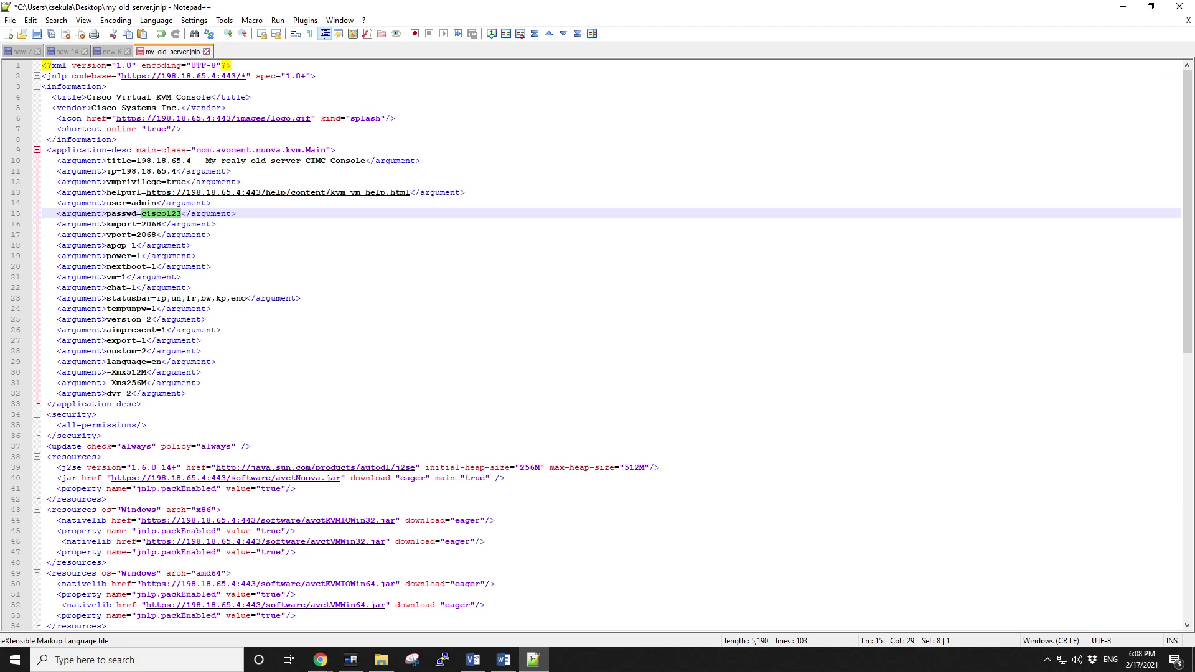
double_click(145, 202)
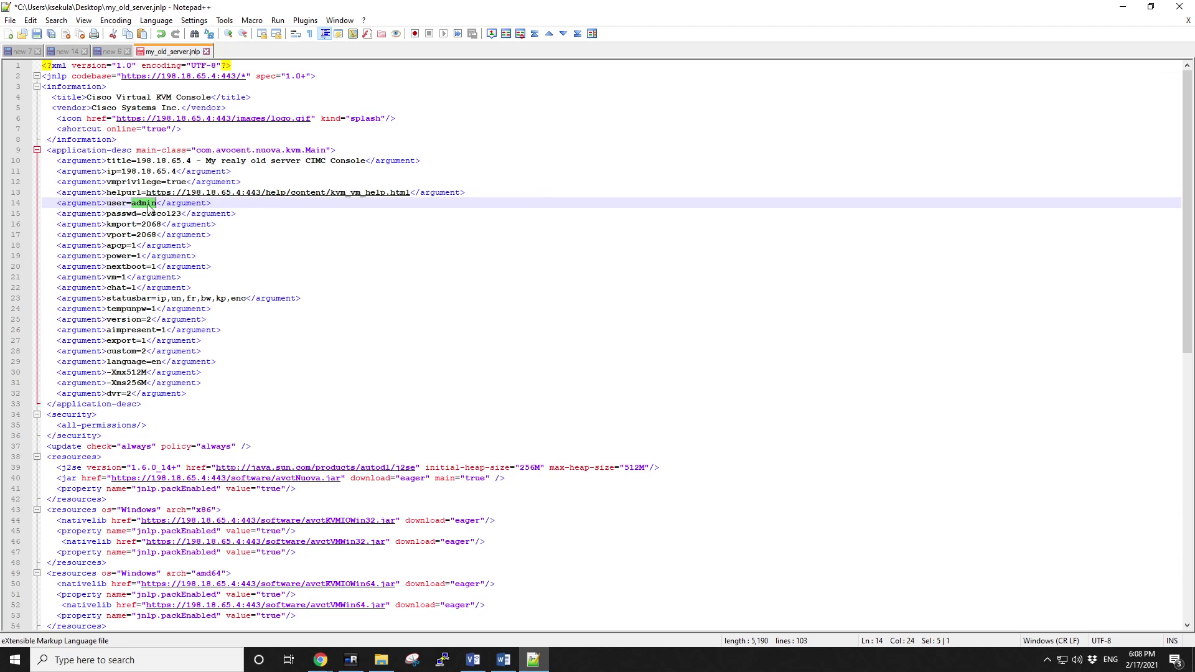
double_click(159, 214)
left_click(157, 221)
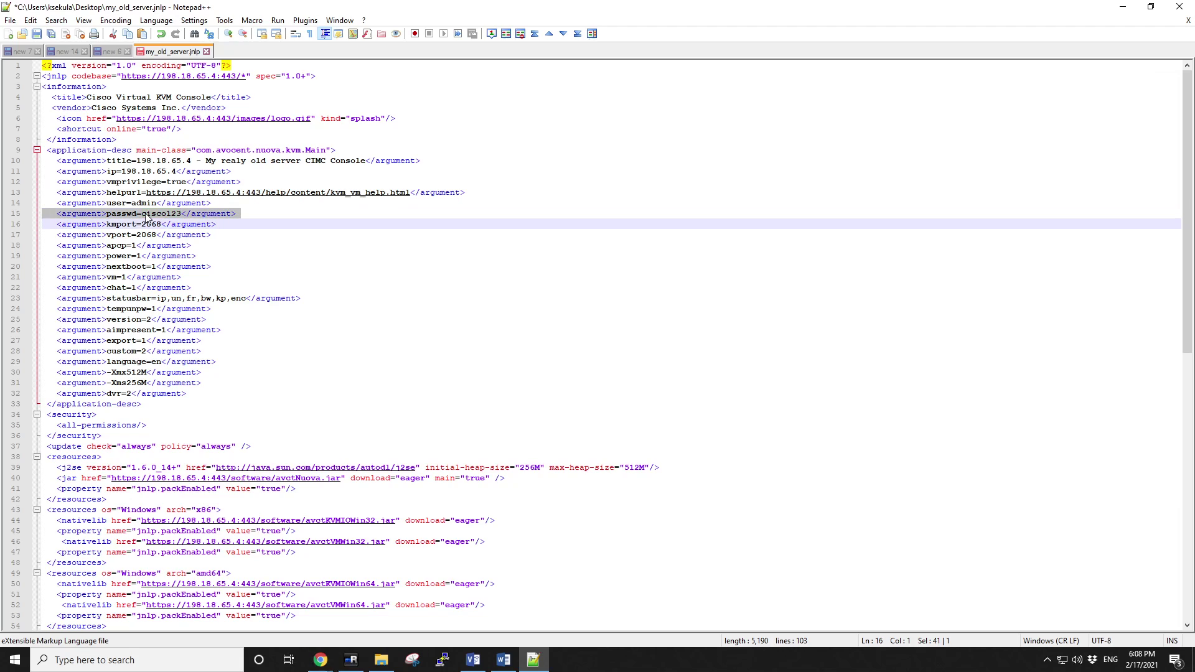
double_click(148, 214)
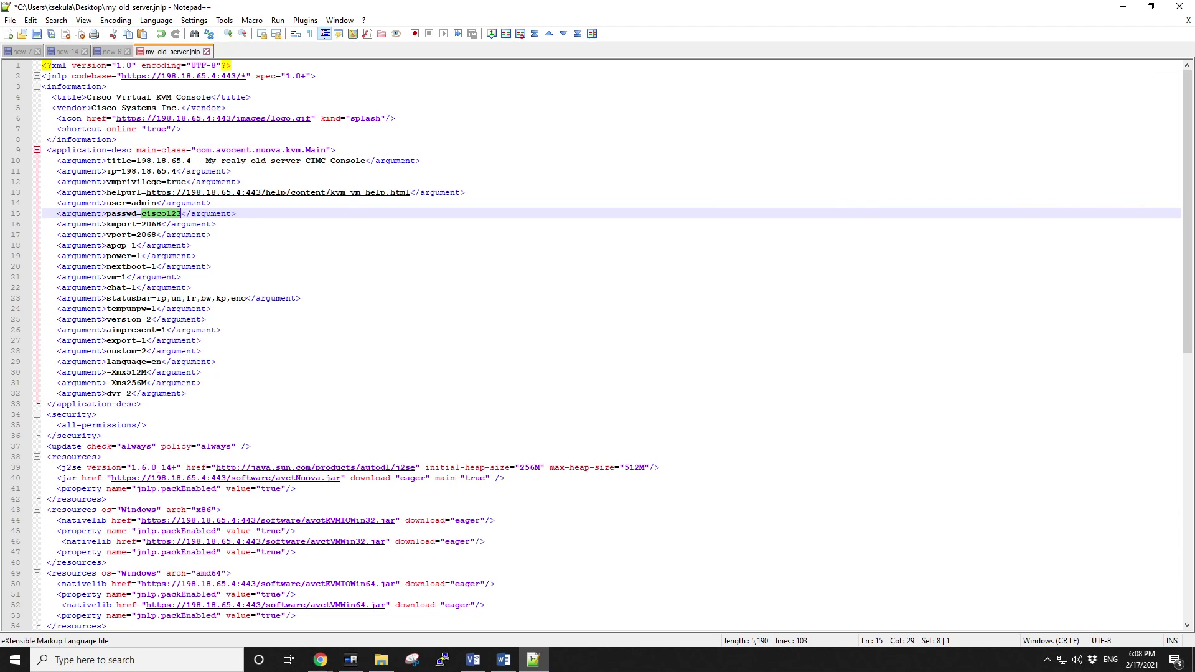
double_click(145, 203)
double_click(161, 213)
left_click(146, 203)
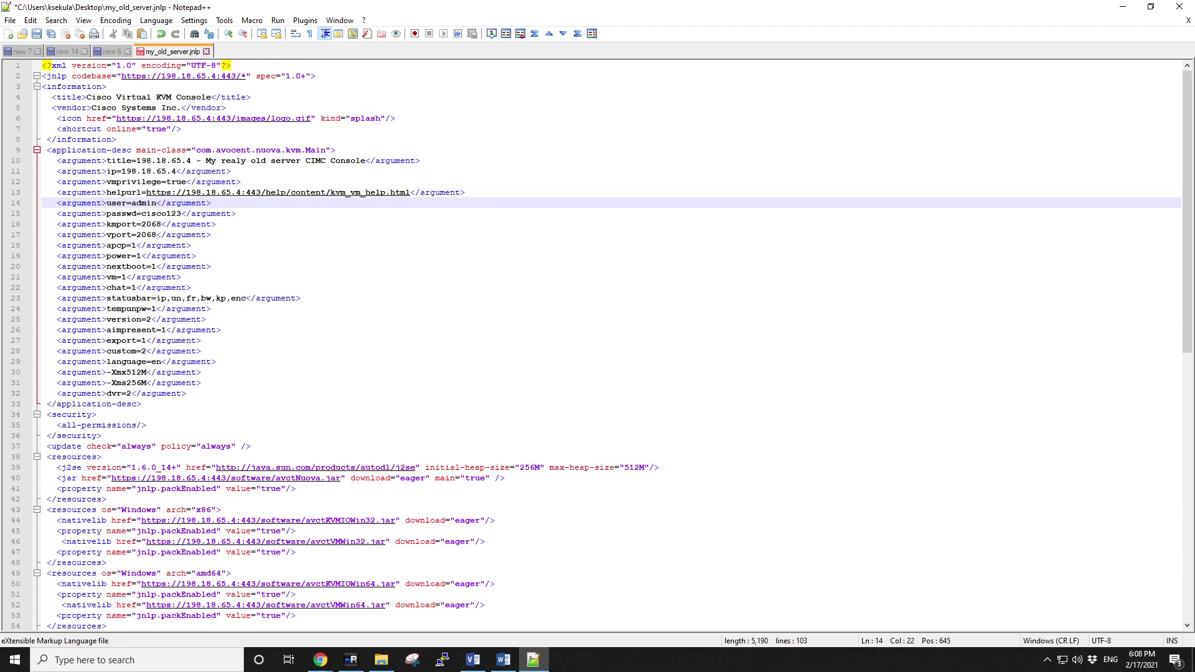
left_click(36, 34)
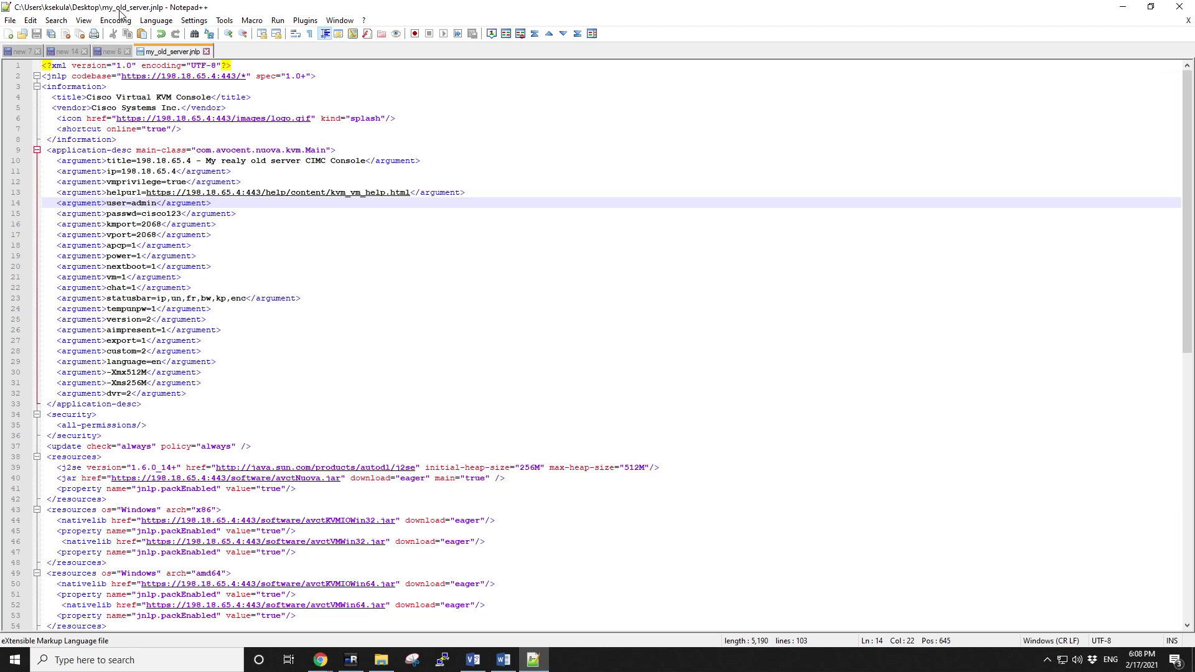
Minimize Notepad++ and Chrome and move my_old_server.jnlp on the desktop
left_click(1122, 7)
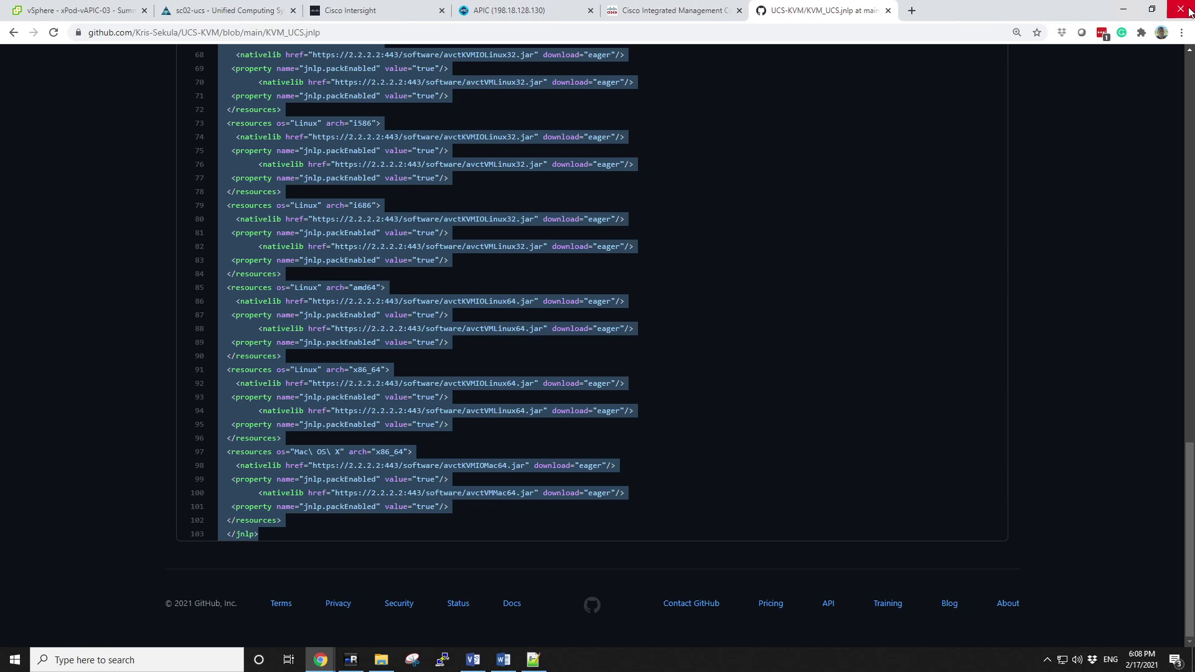
left_click(1123, 9)
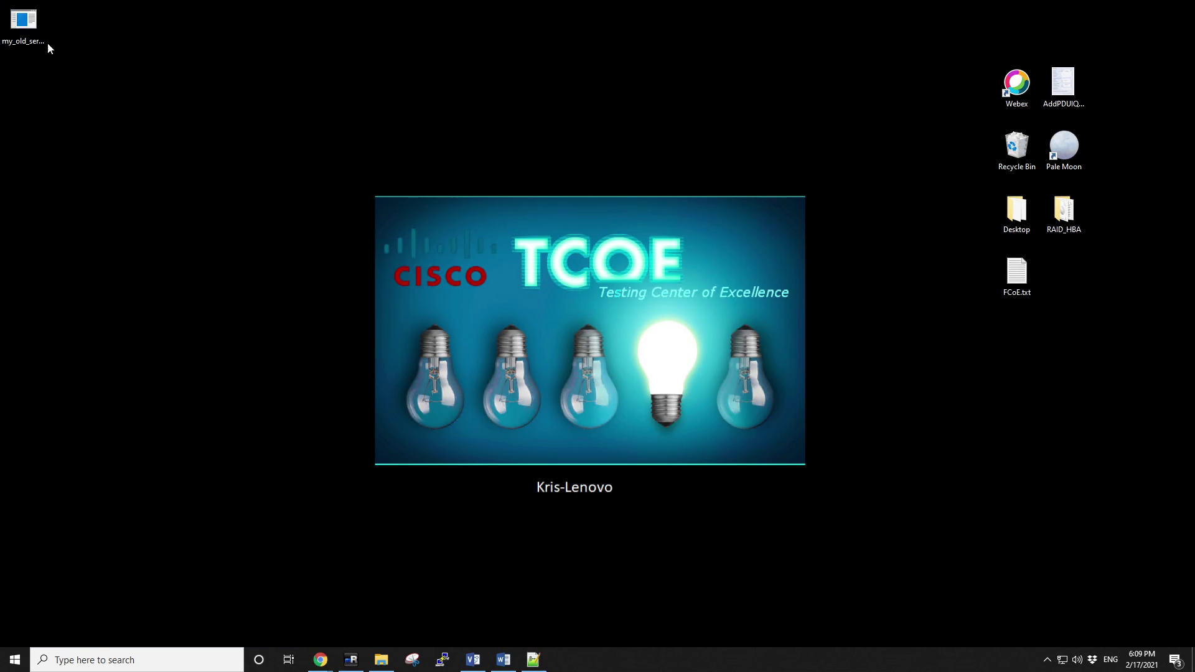
left_click_drag(59, 61, 294, 223)
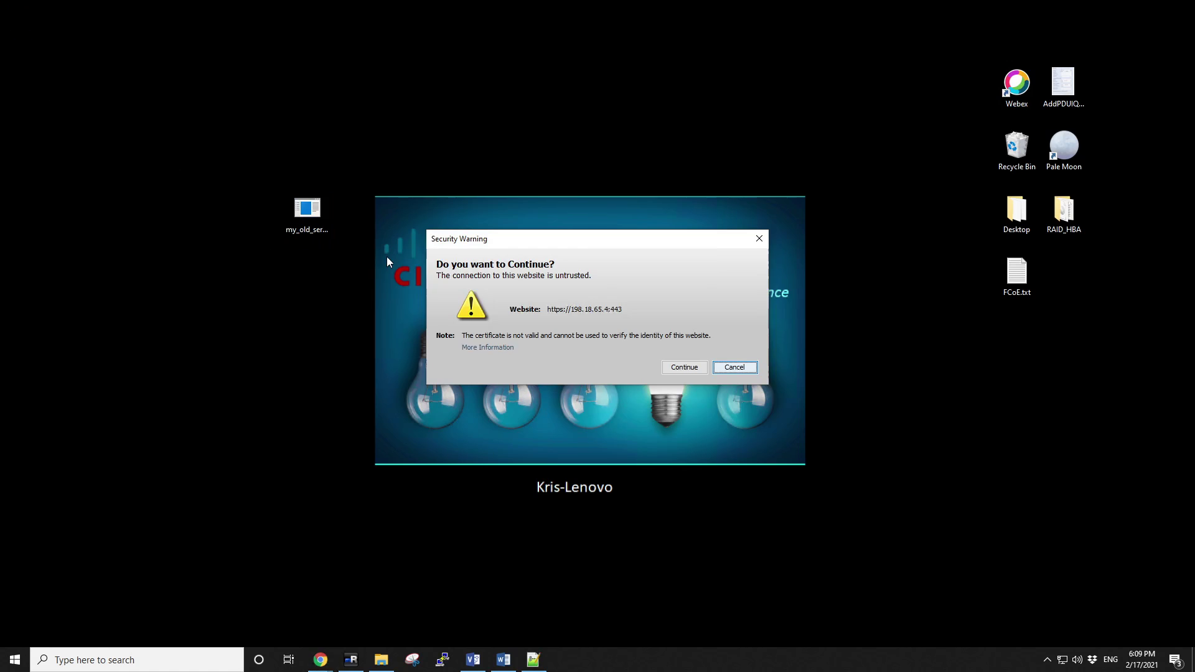
Trust the connection to 198.18.65.4, suppress future prompts, and run the Cisco application
left_click(685, 367)
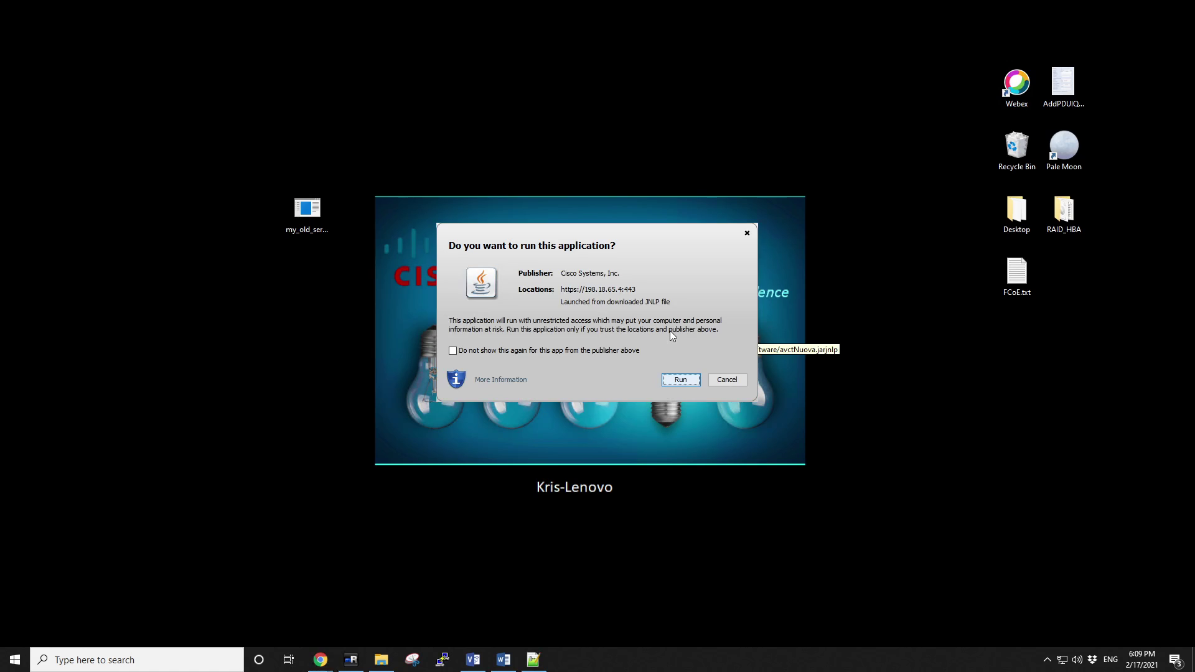
left_click(534, 351)
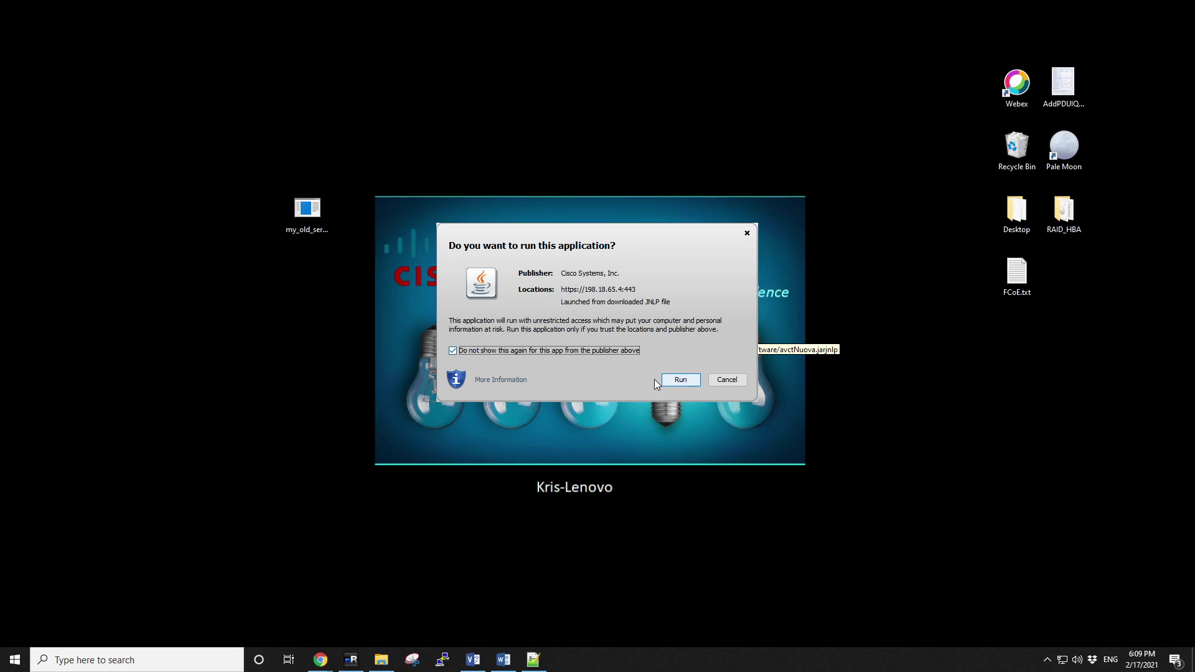
left_click(681, 380)
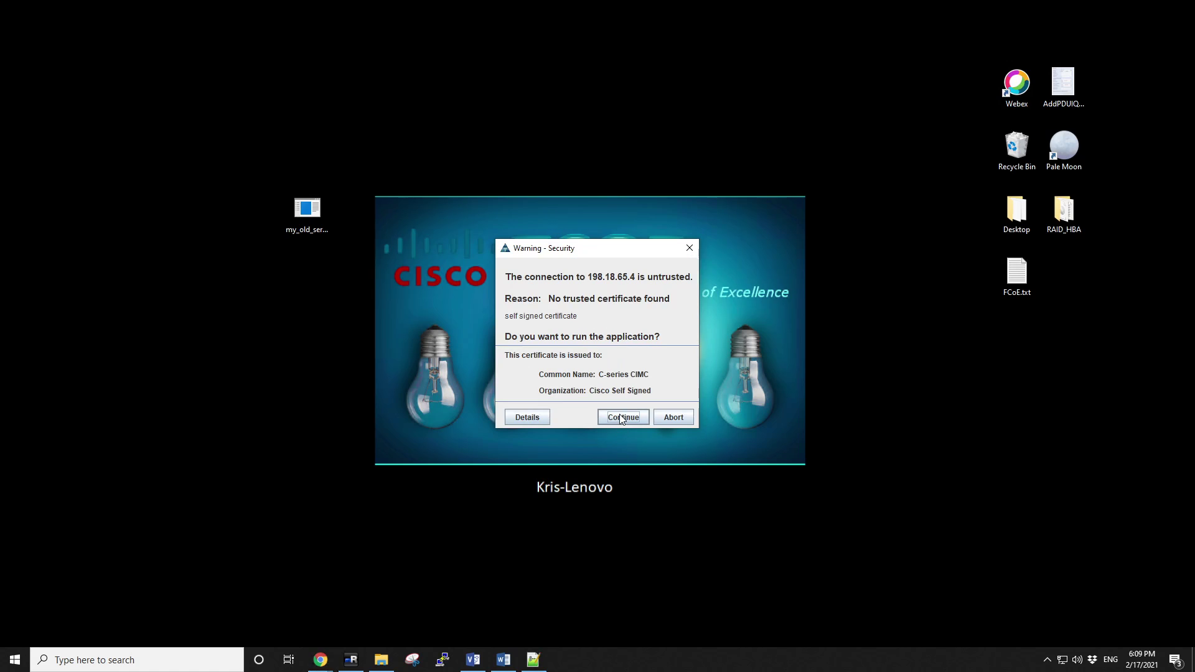
Accept the self-signed certificate and move the CIMC Console window lower on screen
left_click(620, 414)
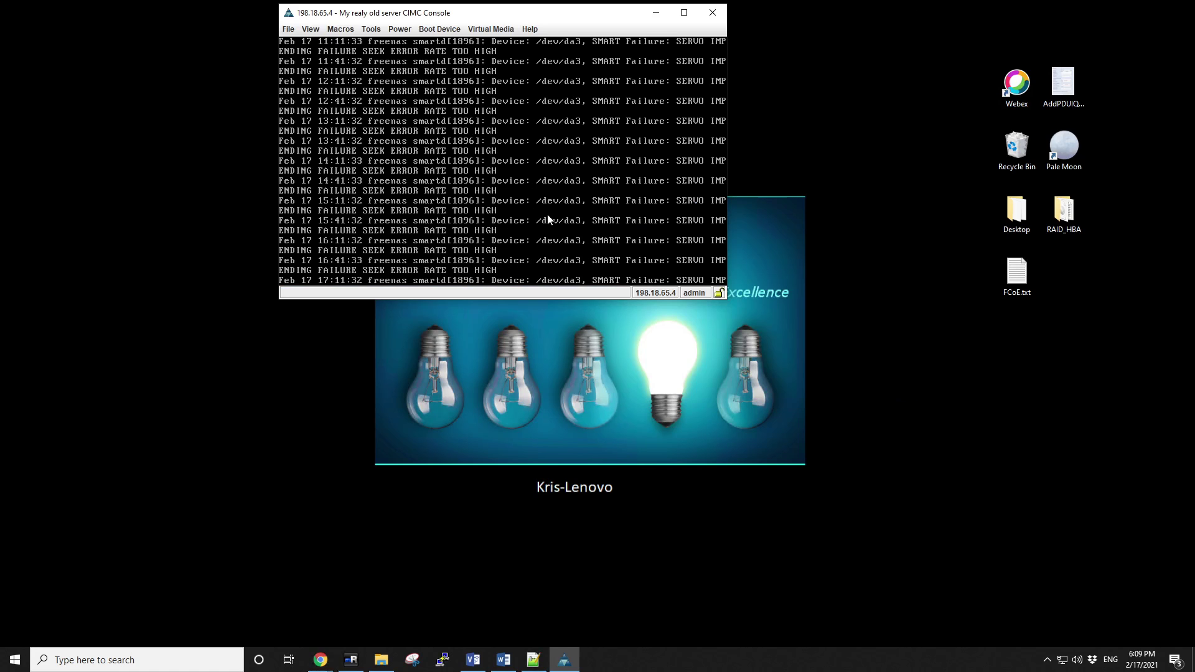
left_click_drag(452, 13, 453, 58)
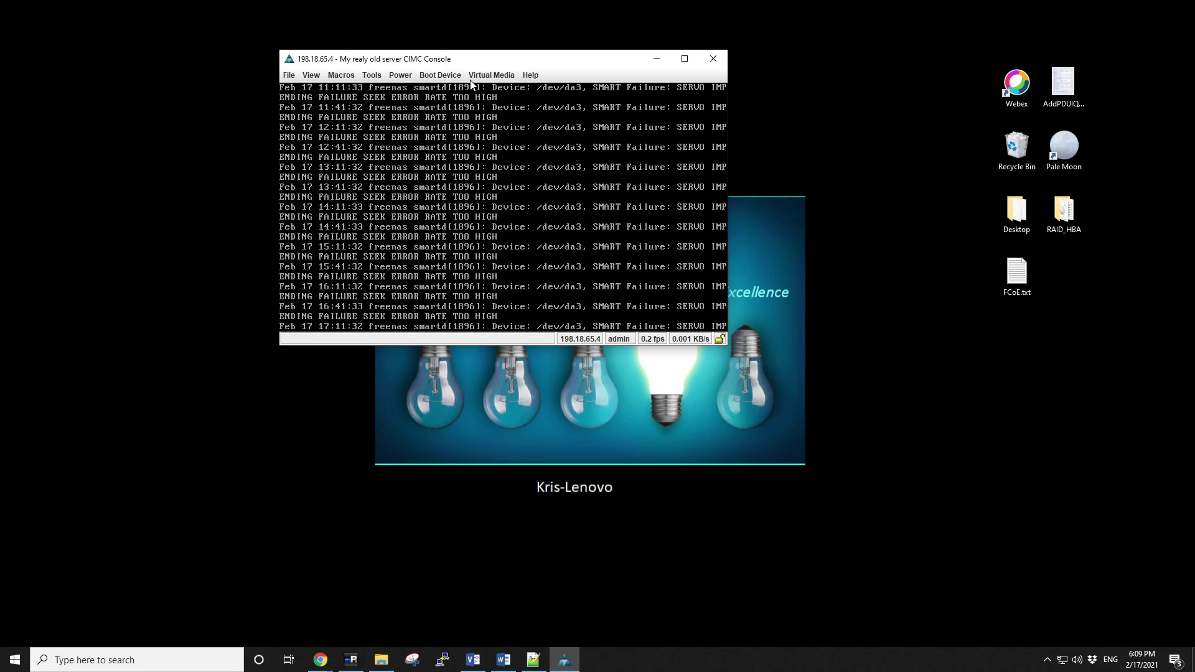
left_click_drag(441, 61, 450, 82)
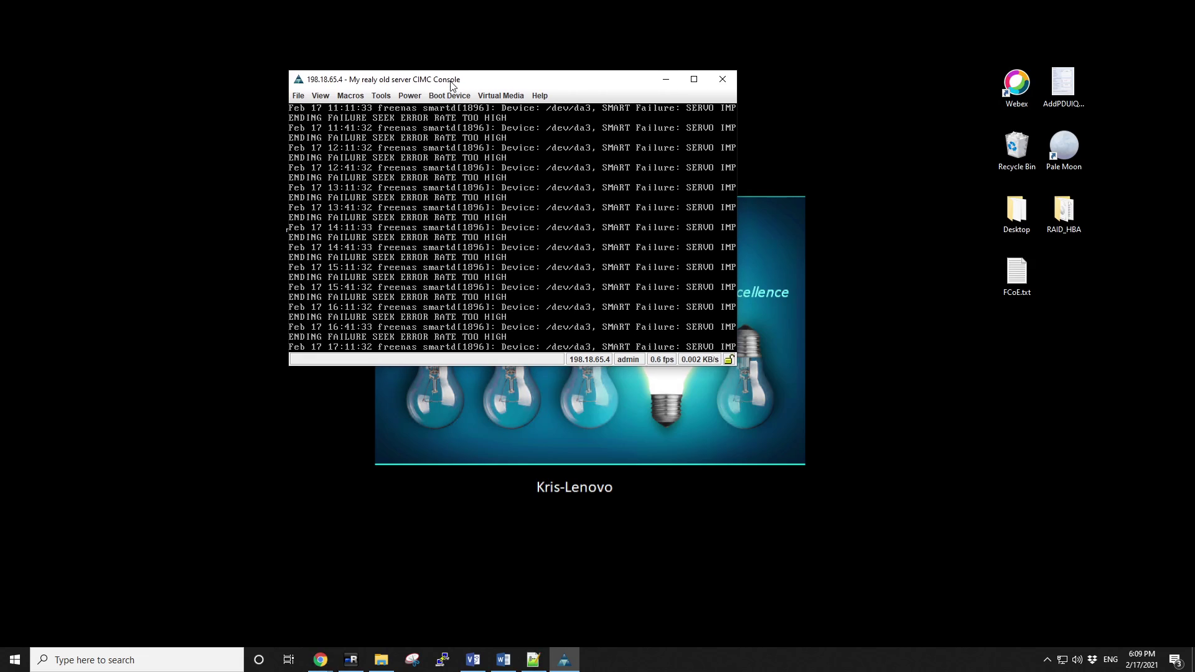